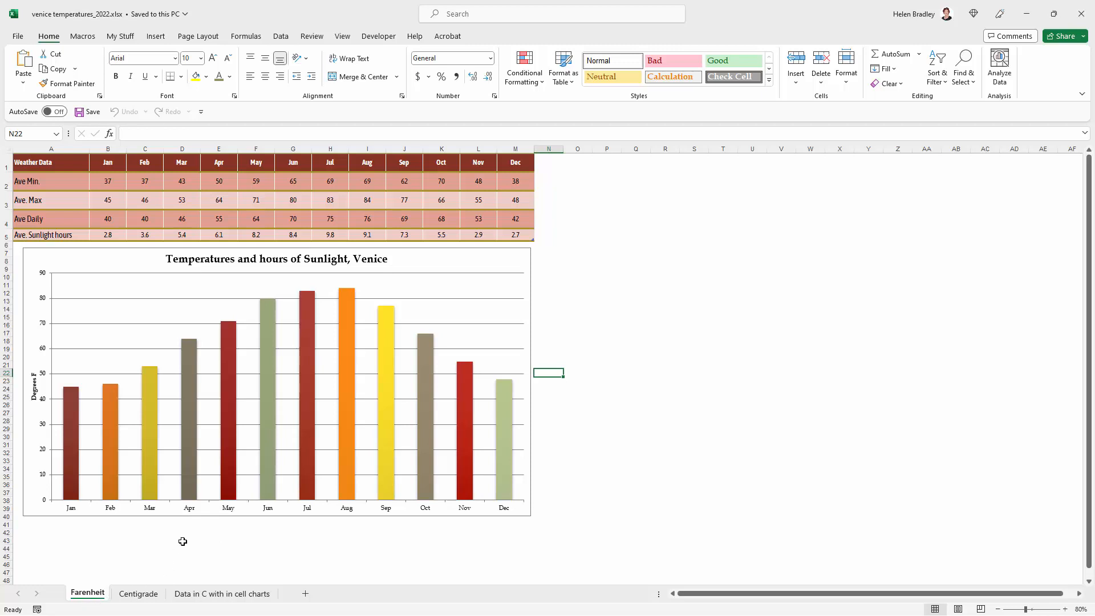
Show the Farenheit sheet in Page Layout view at 80% zoom.
click(342, 36)
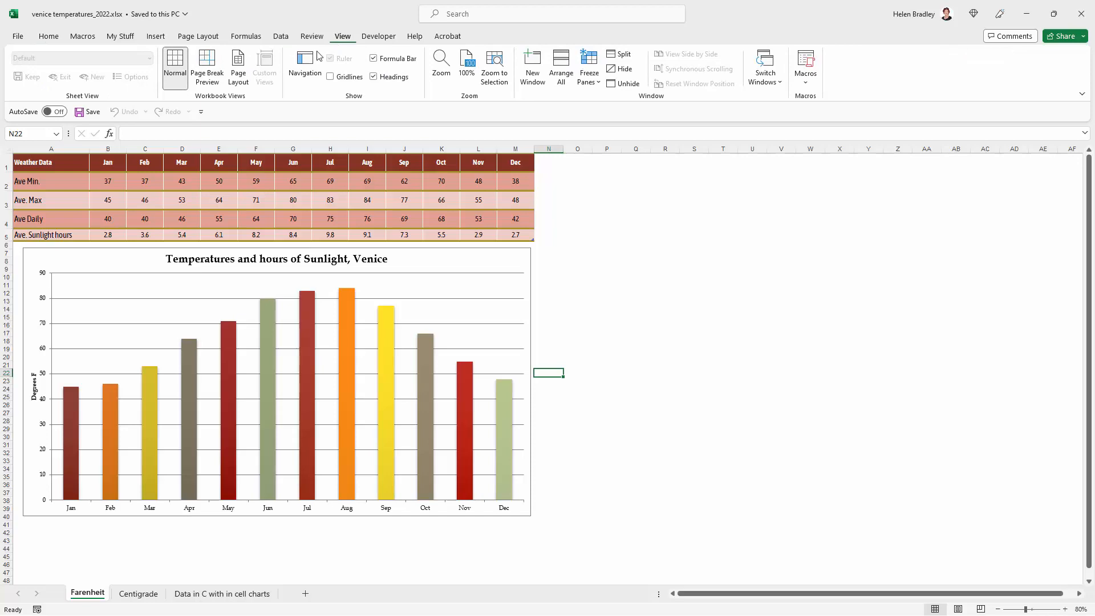
click(238, 68)
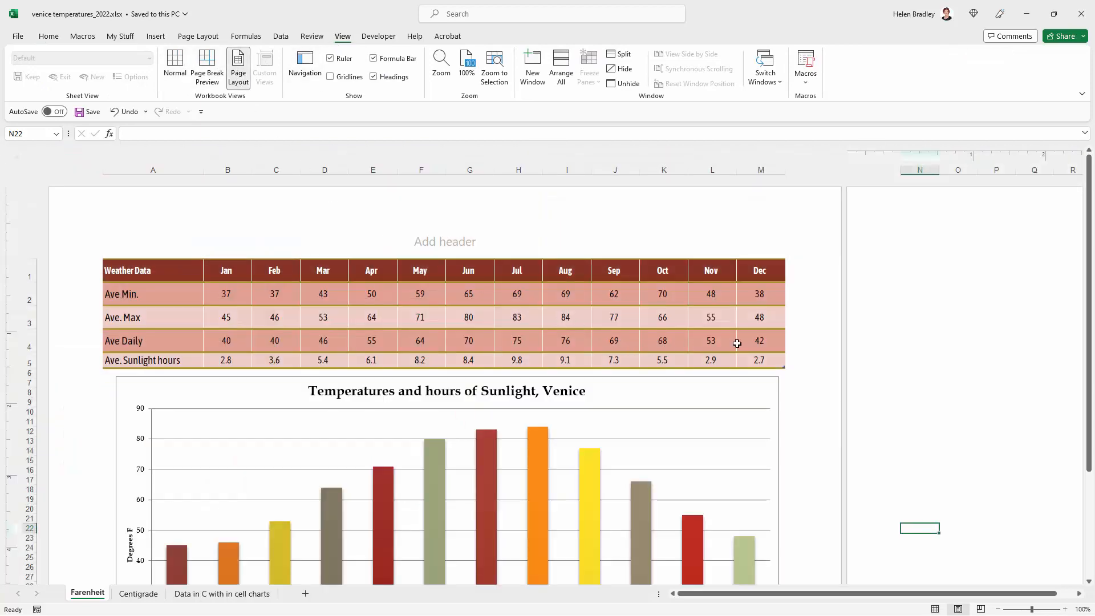
click(998, 608)
click(998, 608)
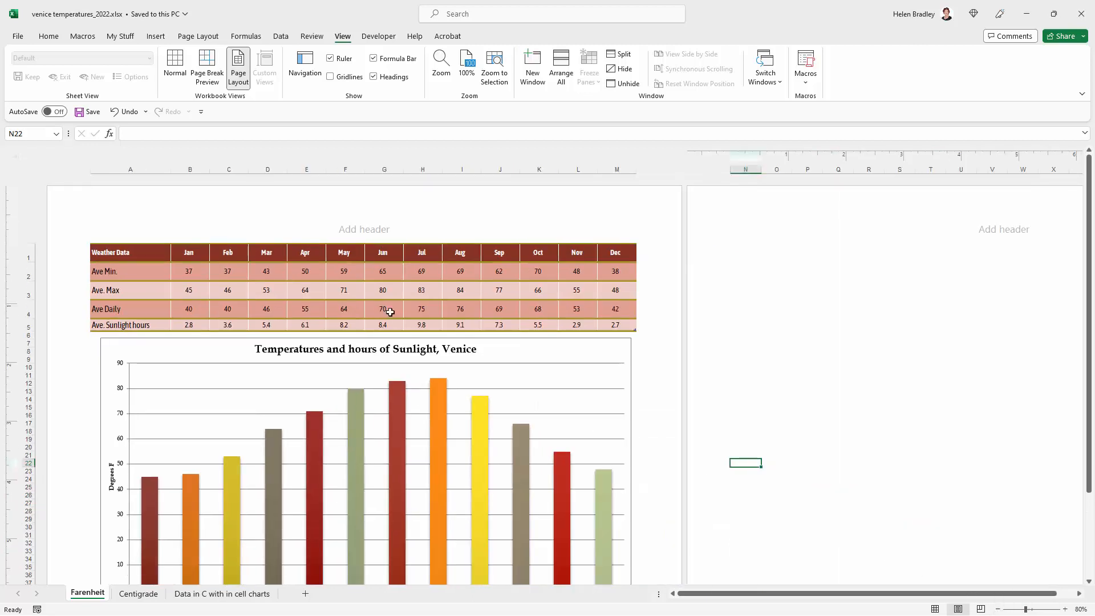
Enter "Venice Weather Data" in the centre section of the page header.
click(176, 234)
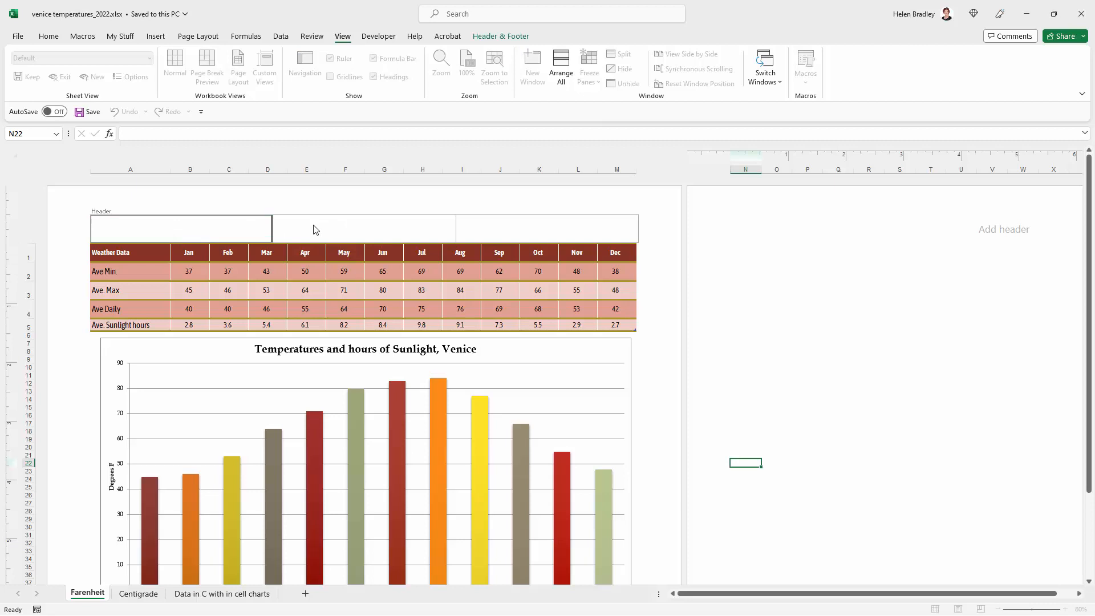
click(337, 230)
click(517, 237)
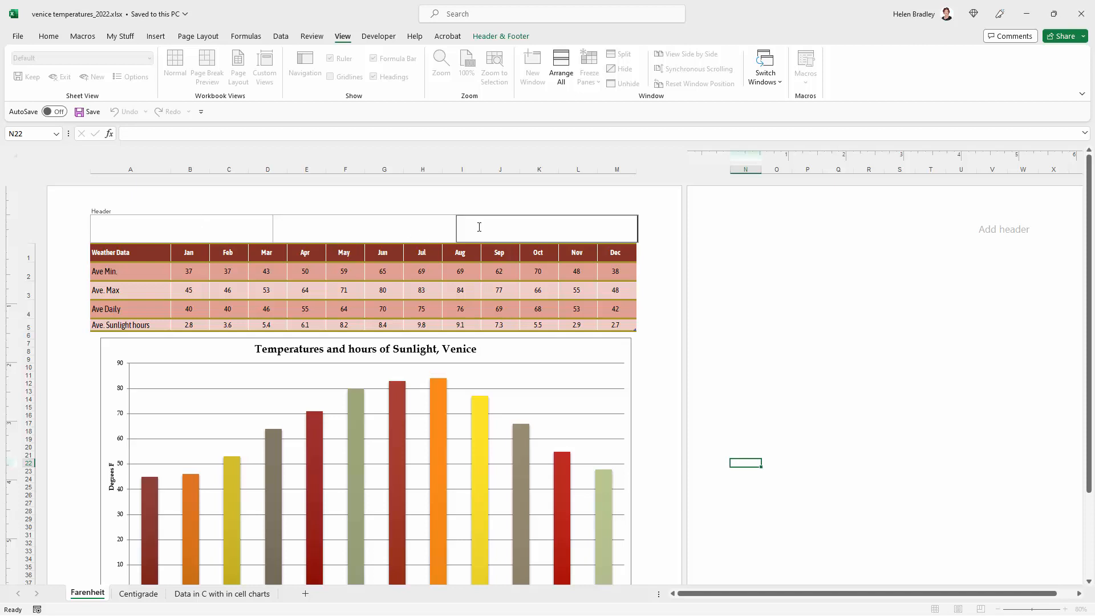
click(402, 232)
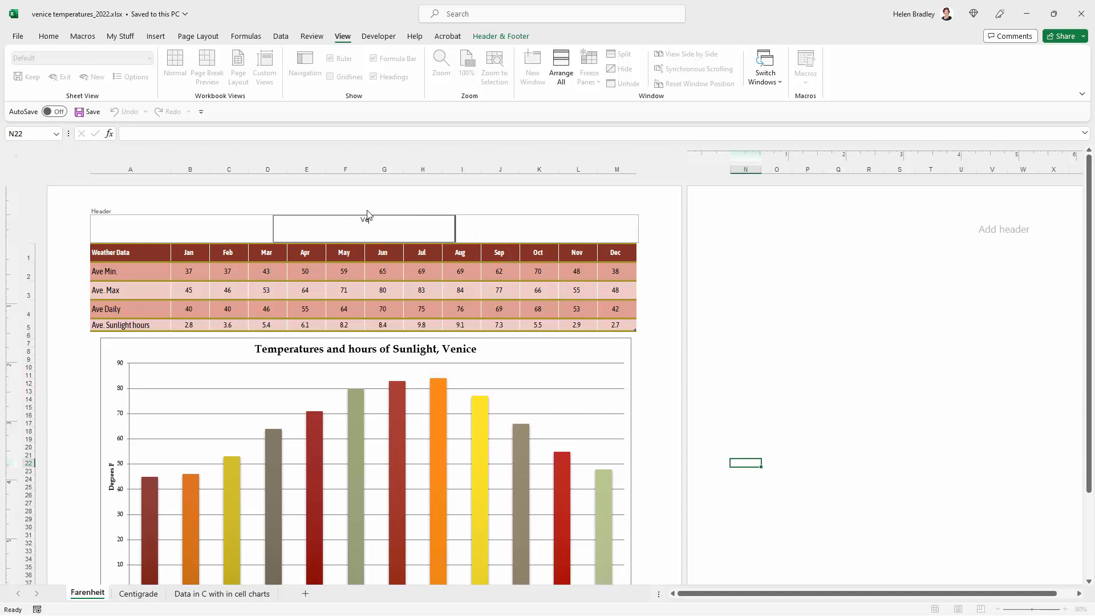
text(Venice Weather Data)
Change the font of the centre header text to Asap Condensed.
triple_click(364, 219)
click(49, 41)
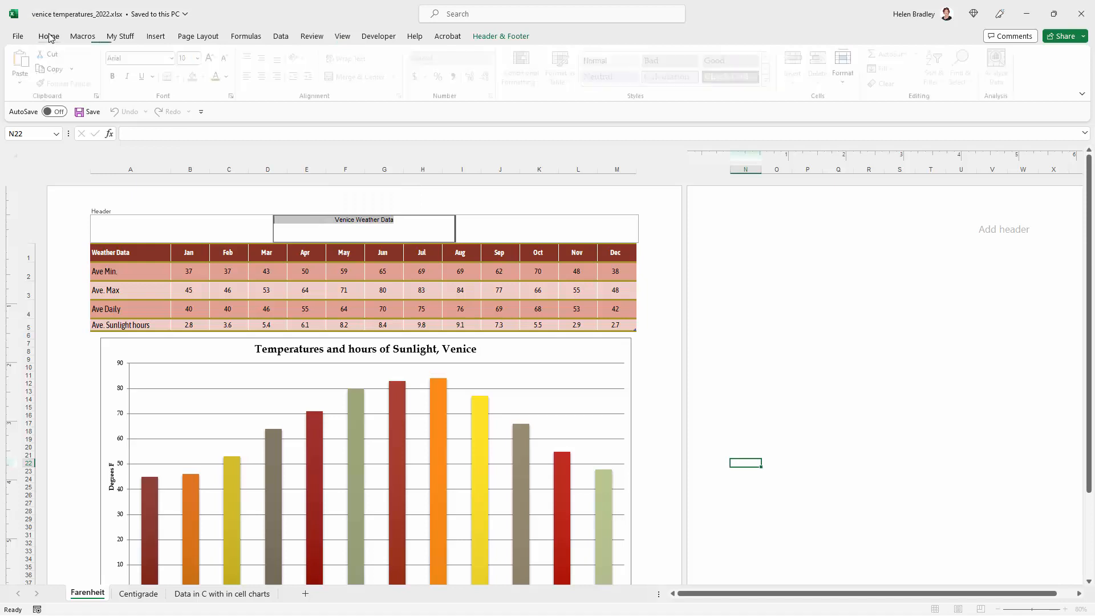
click(175, 58)
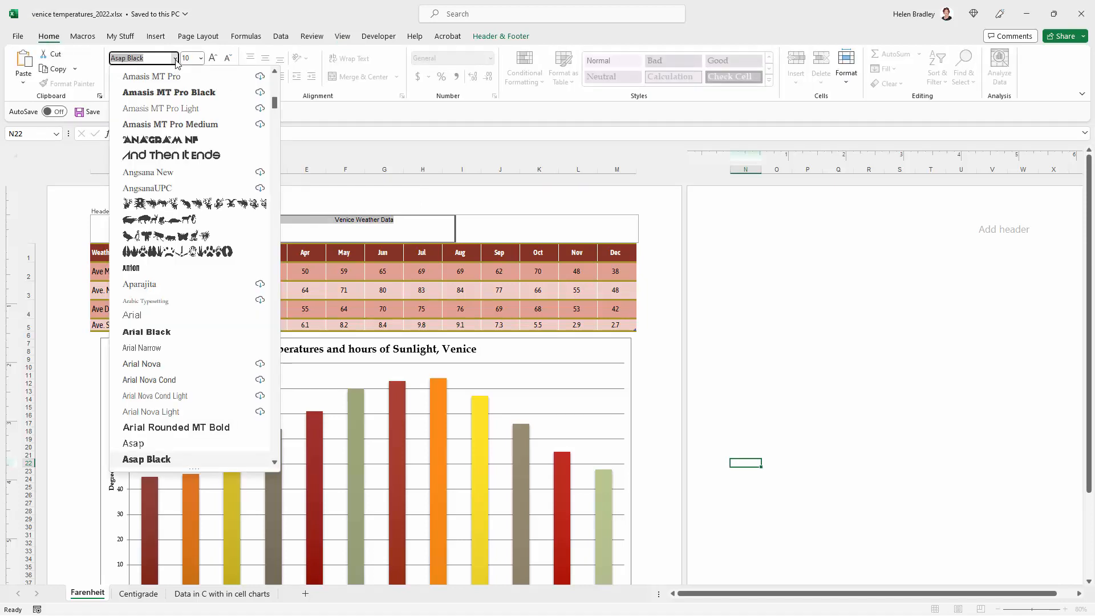
scroll(197, 320, down, 2)
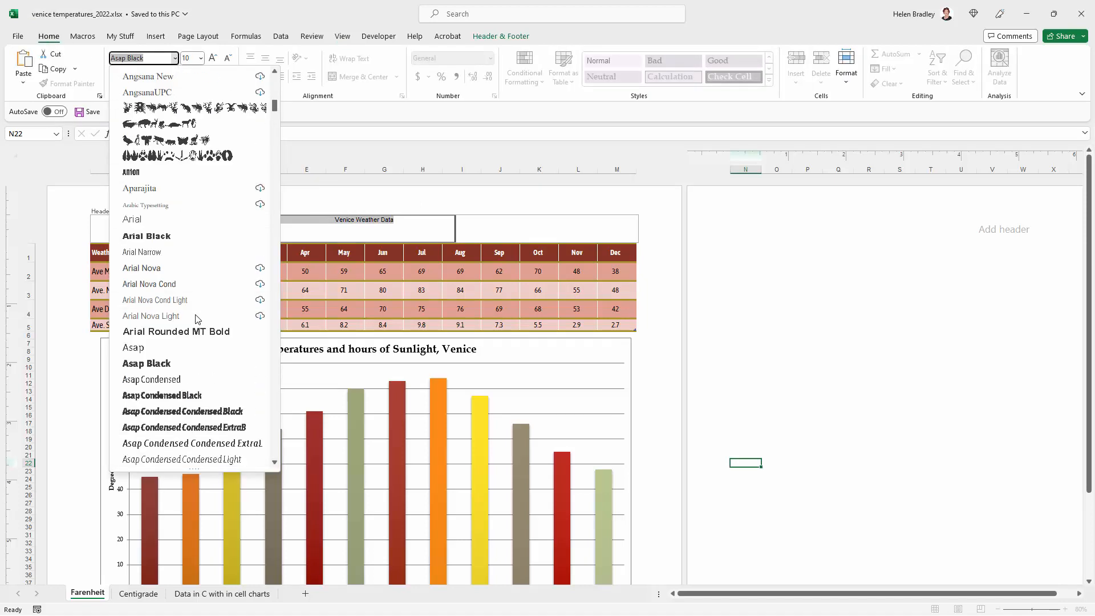
click(151, 381)
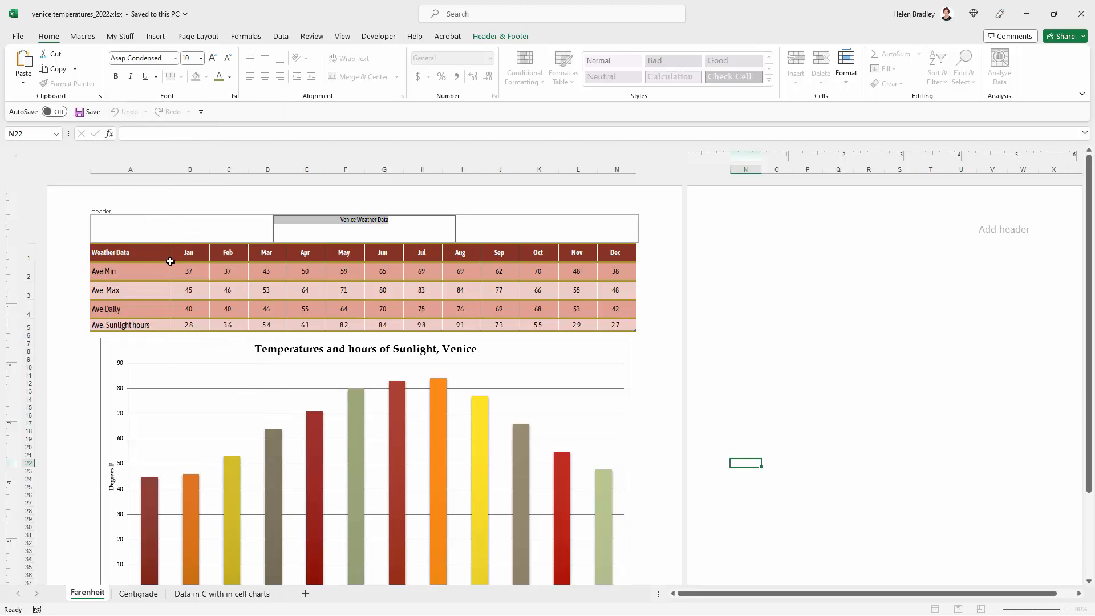
Enlarge the centre header text to size 22, colour it olive green, and finish editing that header section.
click(214, 58)
click(213, 59)
click(213, 58)
click(213, 58)
click(214, 58)
click(214, 58)
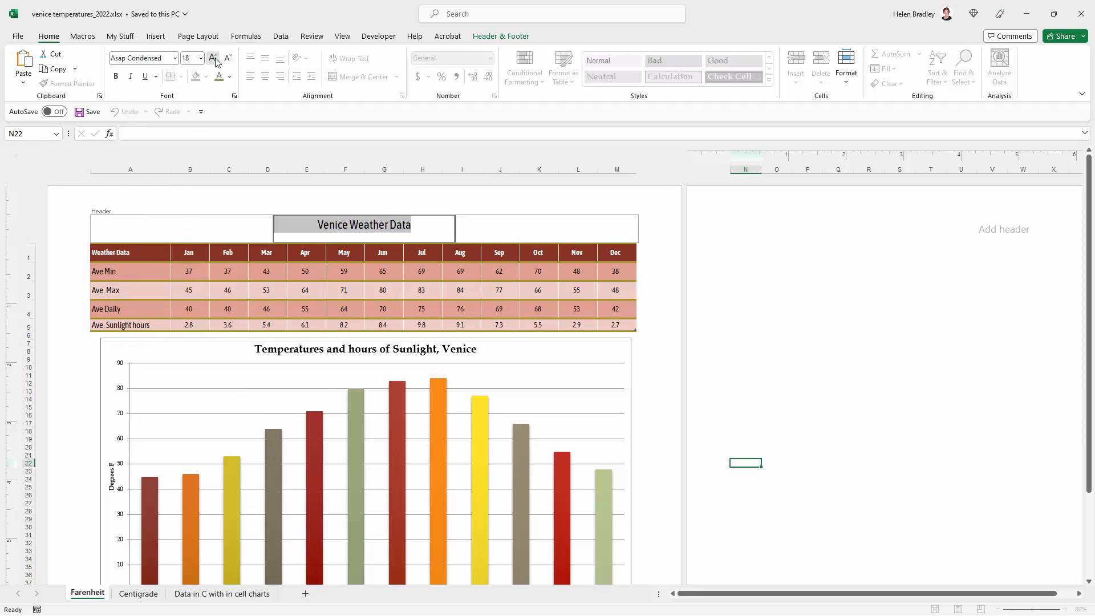
click(213, 58)
click(442, 228)
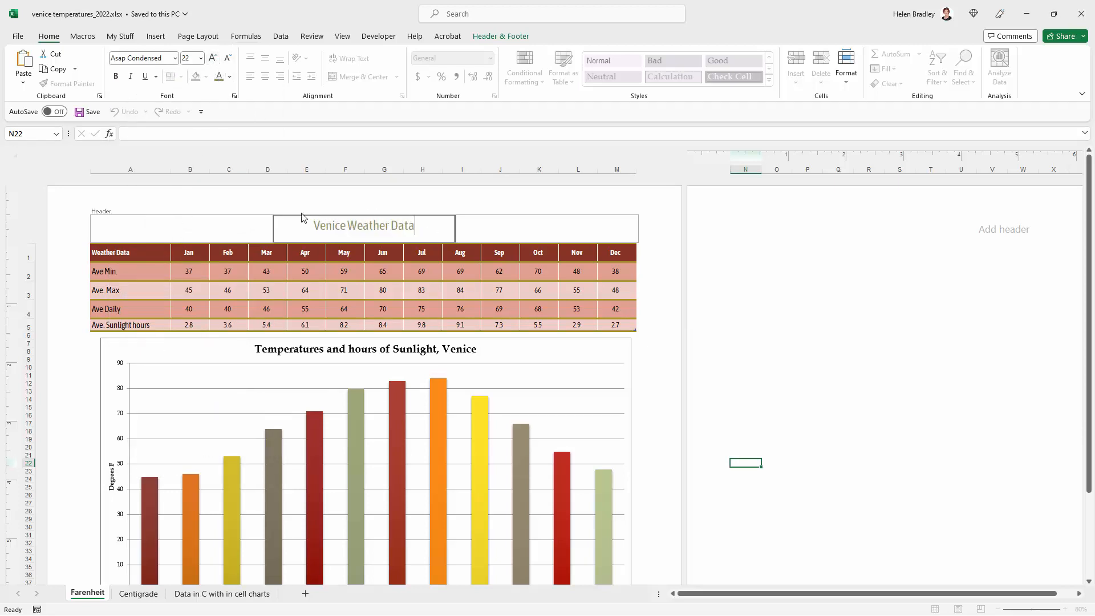
click(469, 229)
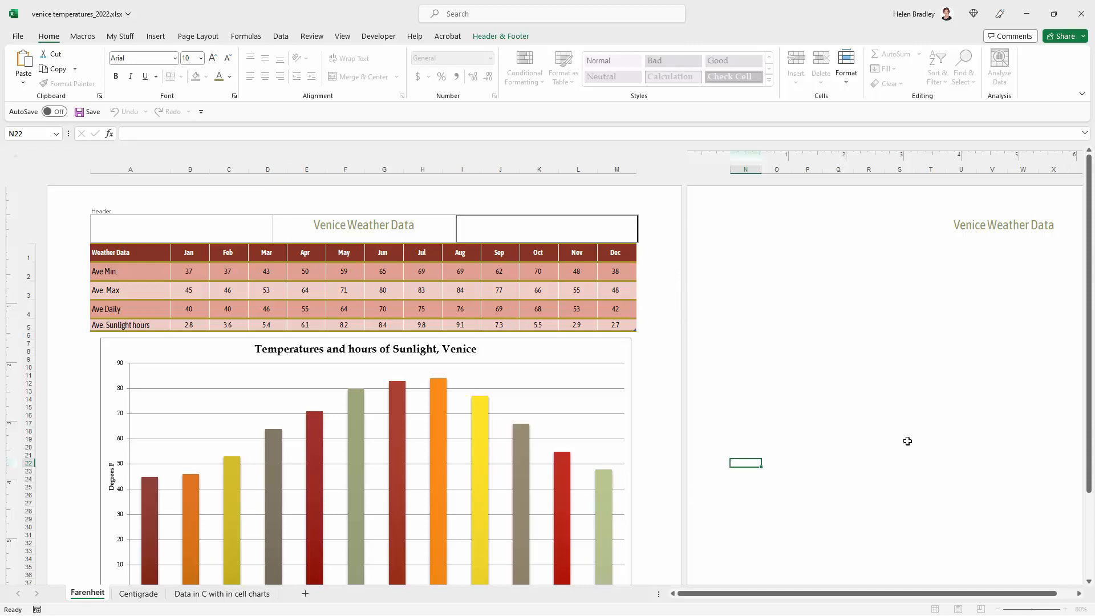
Insert the page number and number of pages, separated by a slash, in the right section of the page footer.
scroll(1087, 448, down, 4)
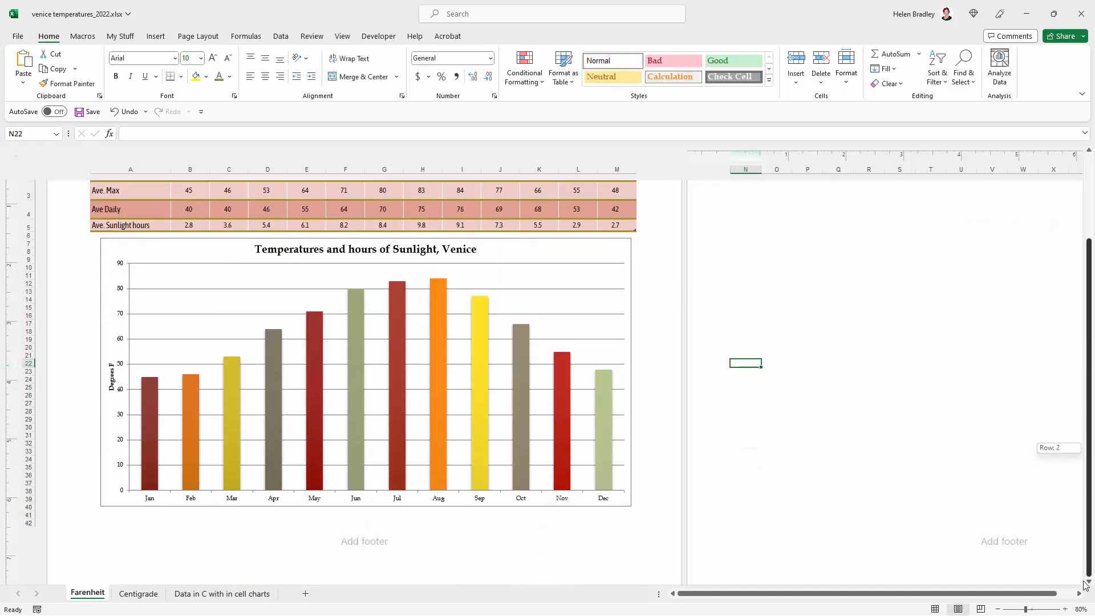
click(188, 539)
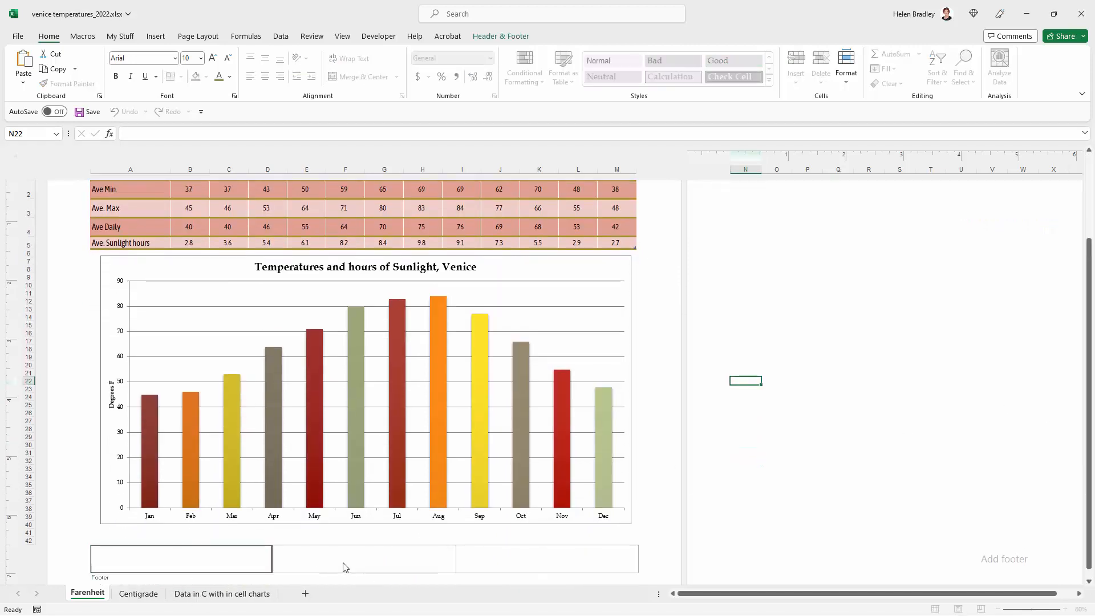
click(344, 567)
click(524, 568)
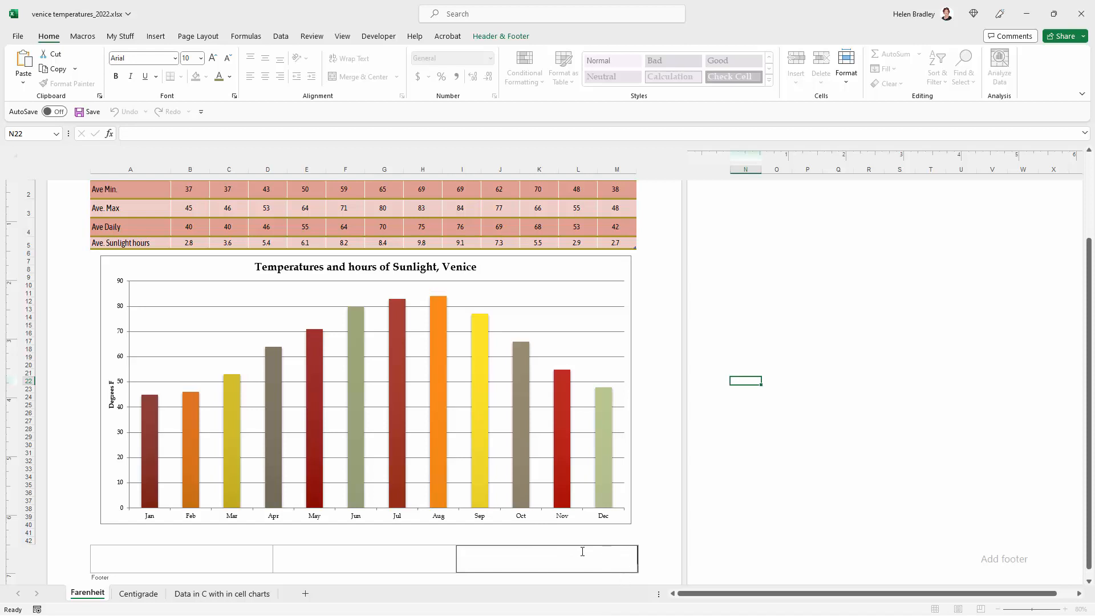
click(491, 38)
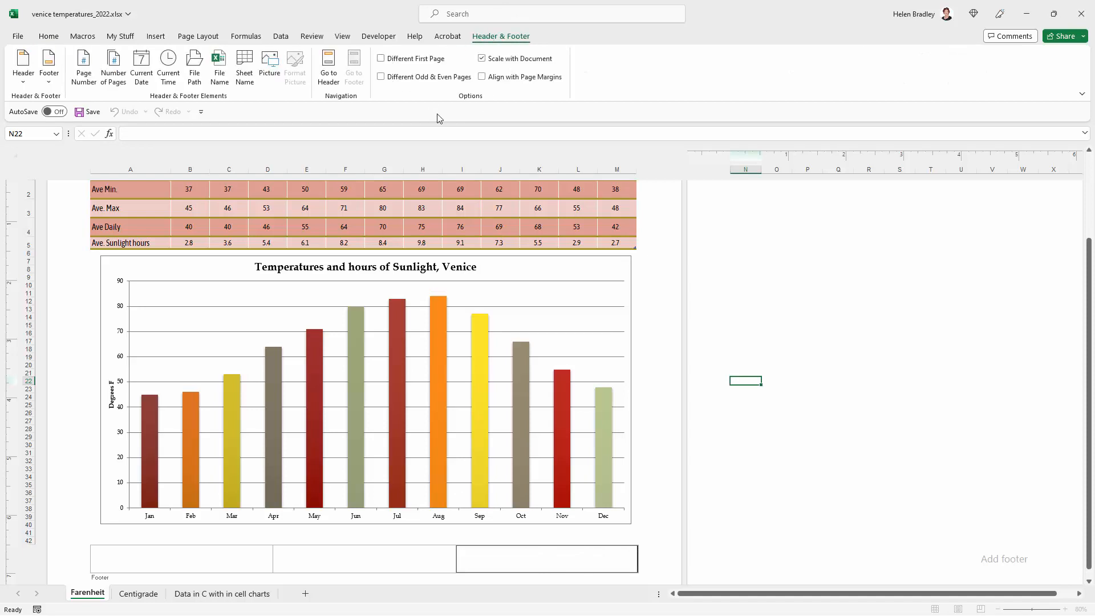
click(85, 73)
text(/)
click(111, 65)
Add the file path on a new line below the page numbering in the right footer section.
key(Return)
click(194, 66)
click(650, 552)
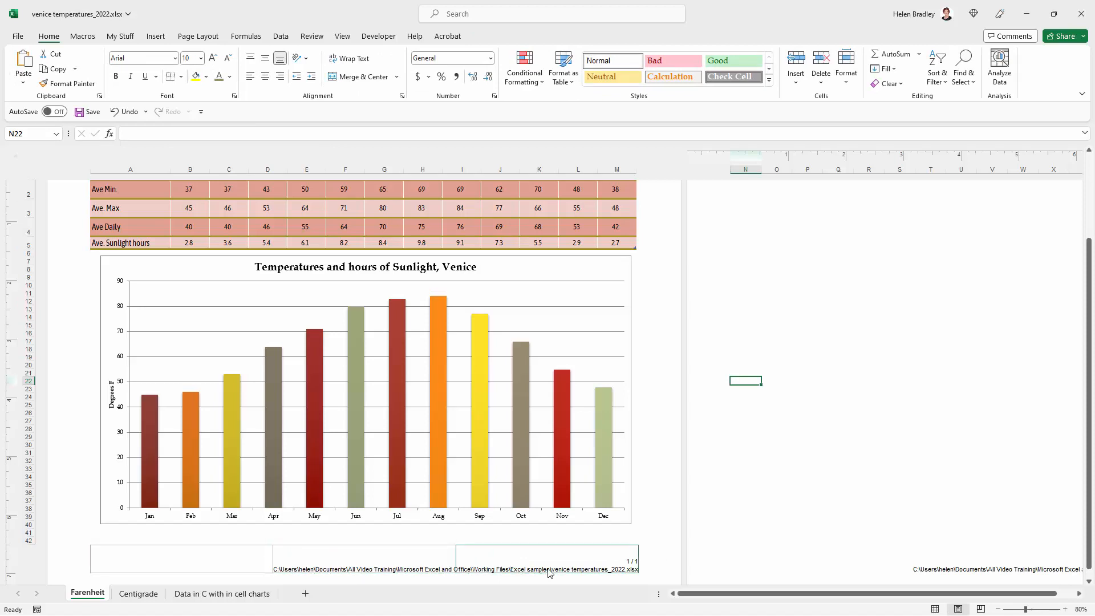
Reduce the file path text in the right footer section to font size 6.
click(568, 562)
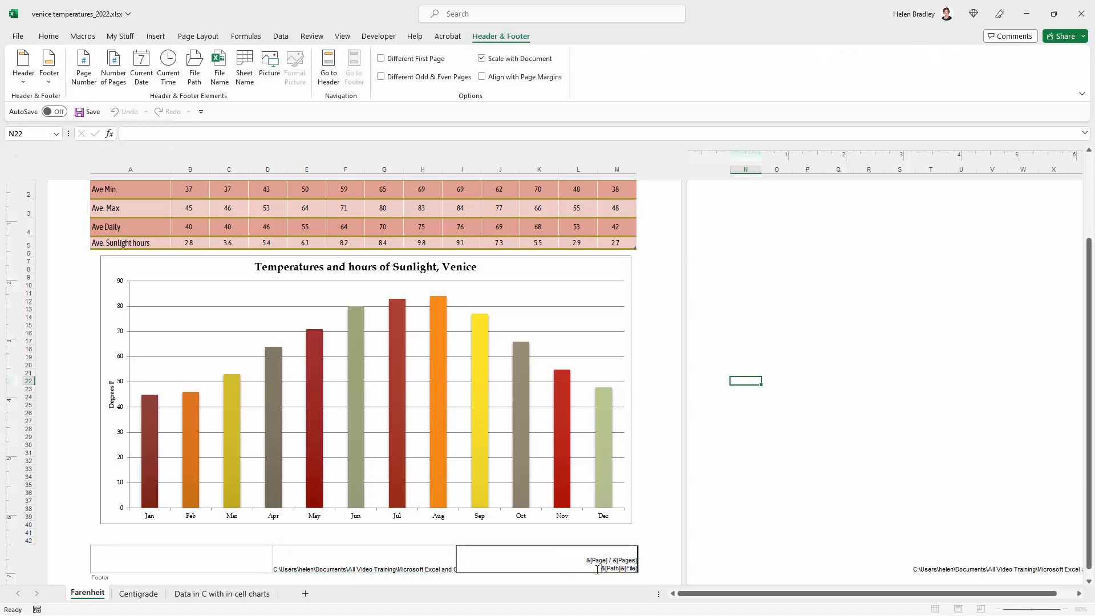
drag(597, 569, 637, 569)
click(49, 36)
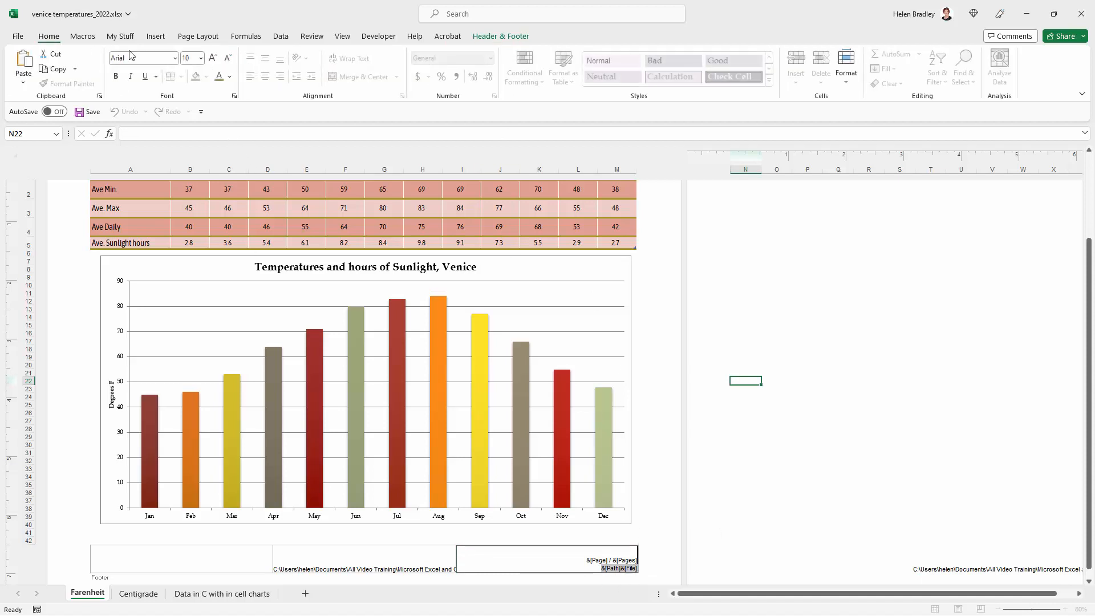
click(229, 59)
click(229, 60)
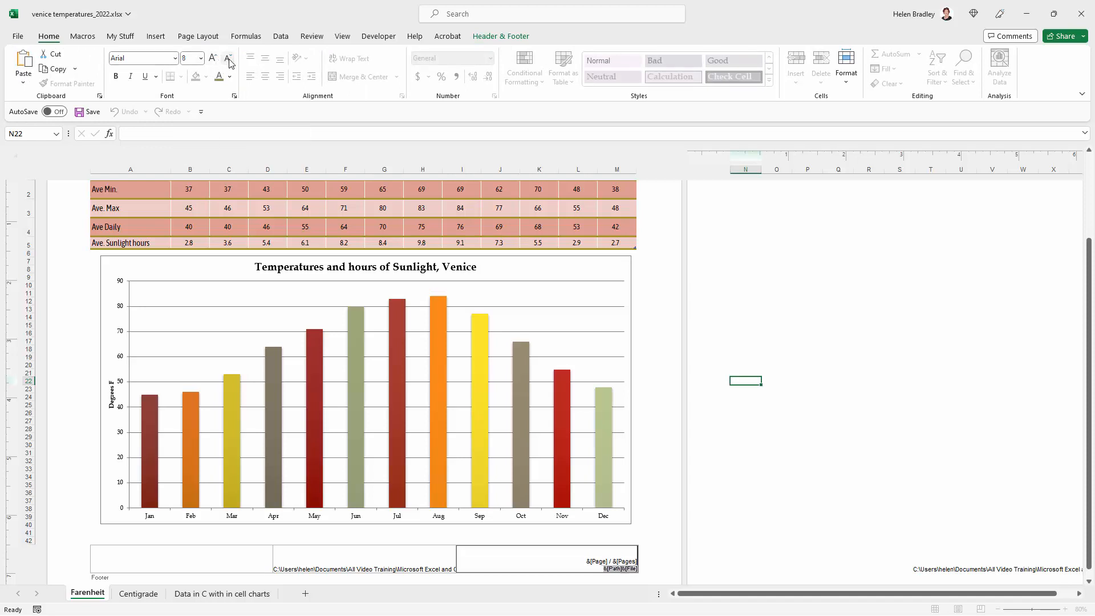
click(195, 57)
key(Tab)
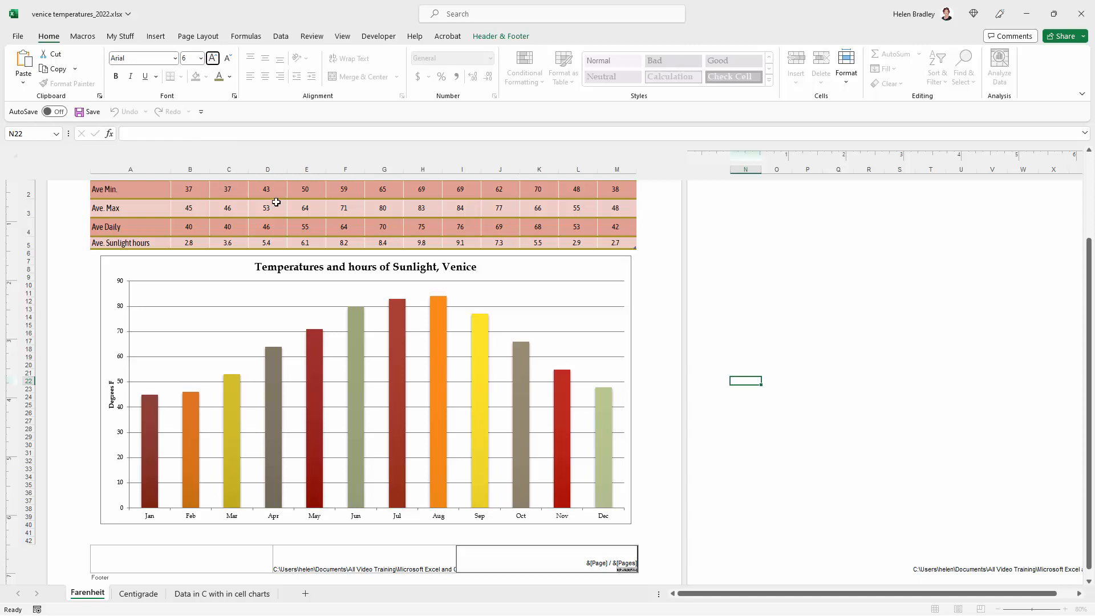
click(654, 425)
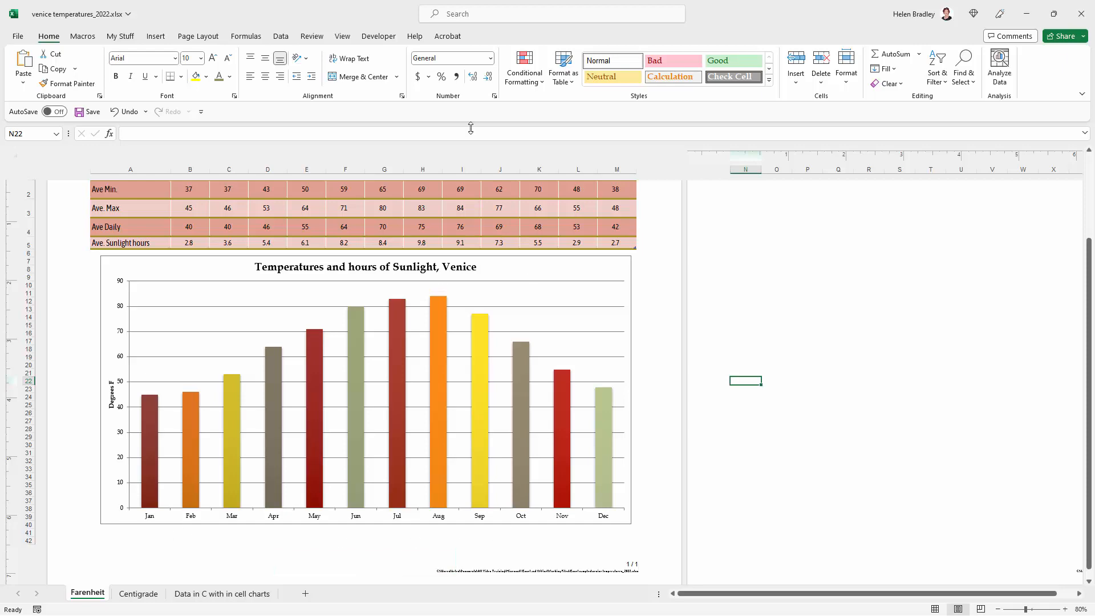
Return the Farenheit sheet to Normal view and select a blank cell beside the chart.
click(342, 36)
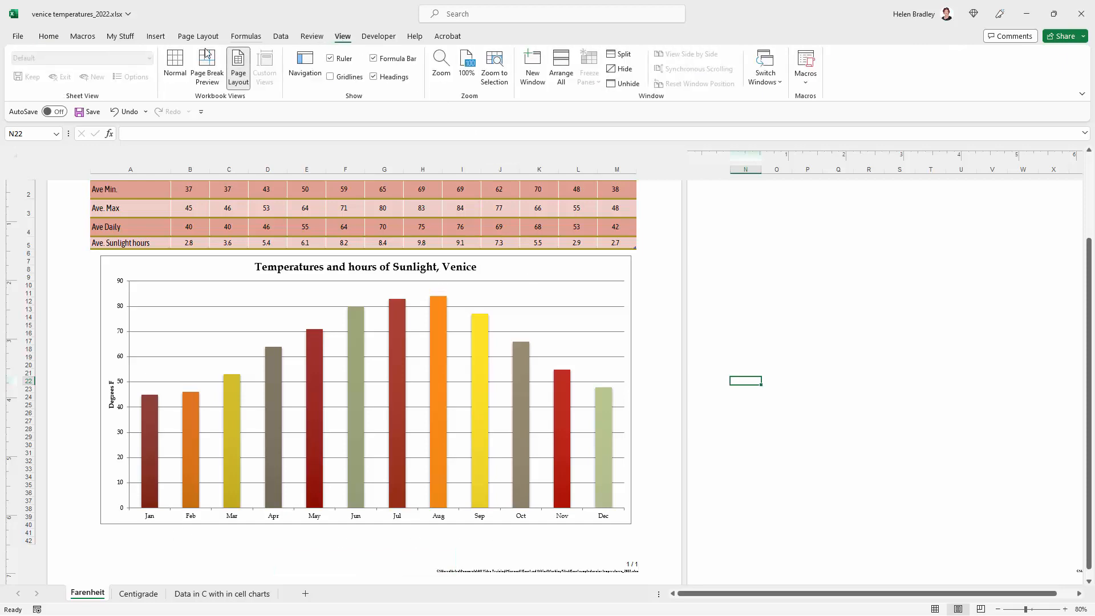
click(175, 64)
click(583, 468)
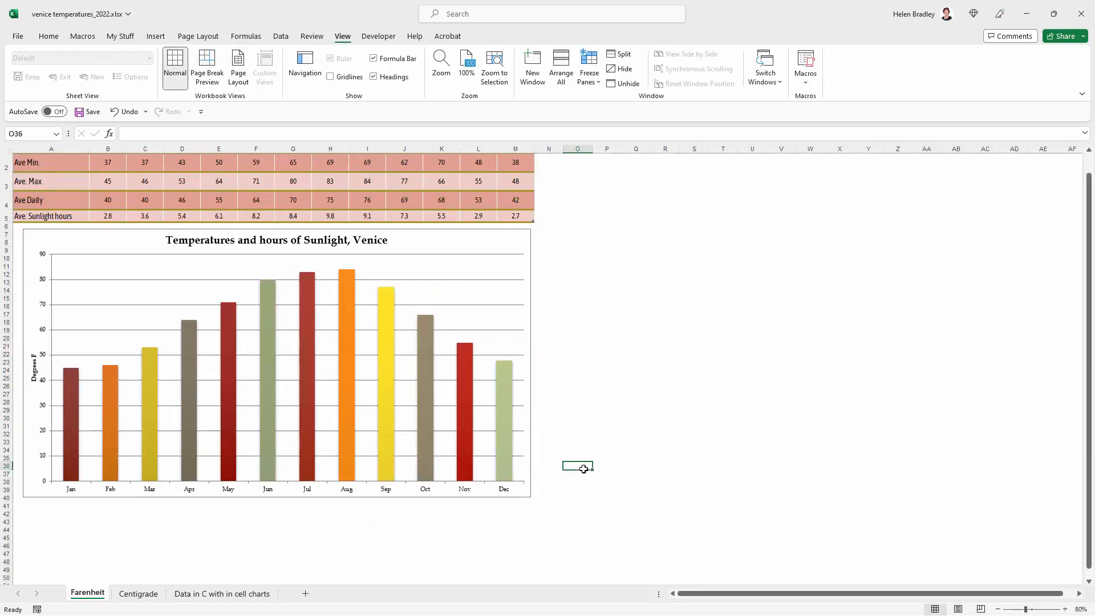
scroll(331, 291, up, 1)
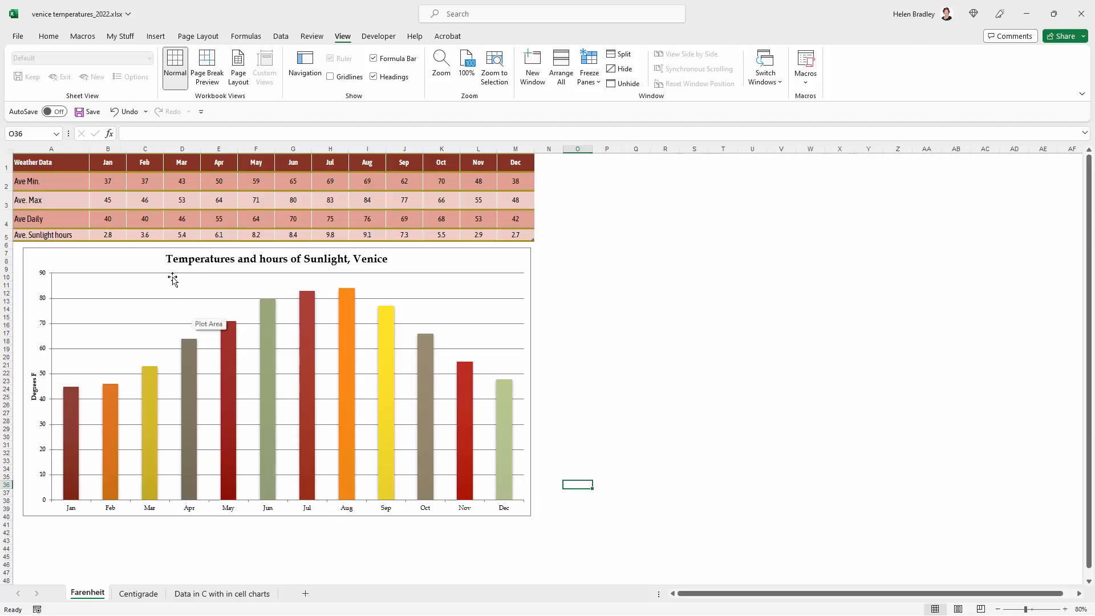
Check the header and footer in the print preview, then return to the worksheet.
click(18, 37)
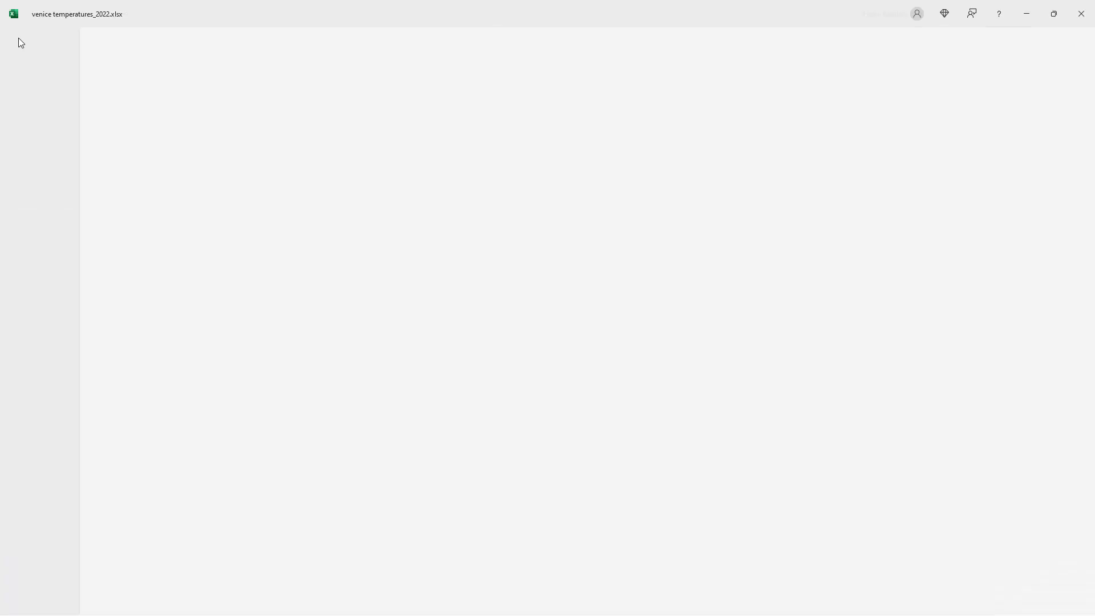
click(37, 242)
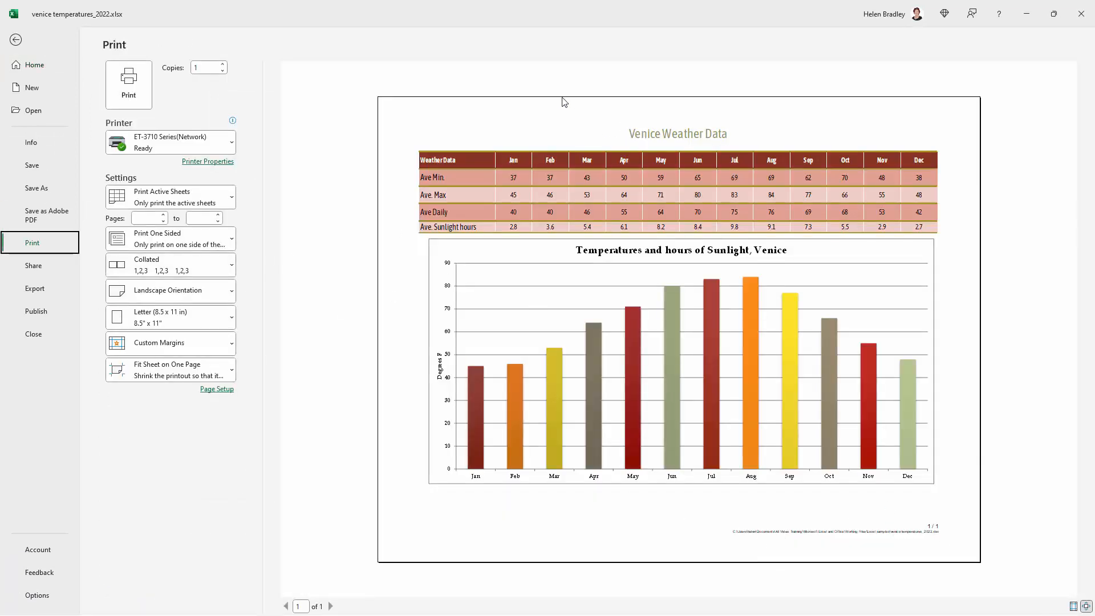
click(15, 40)
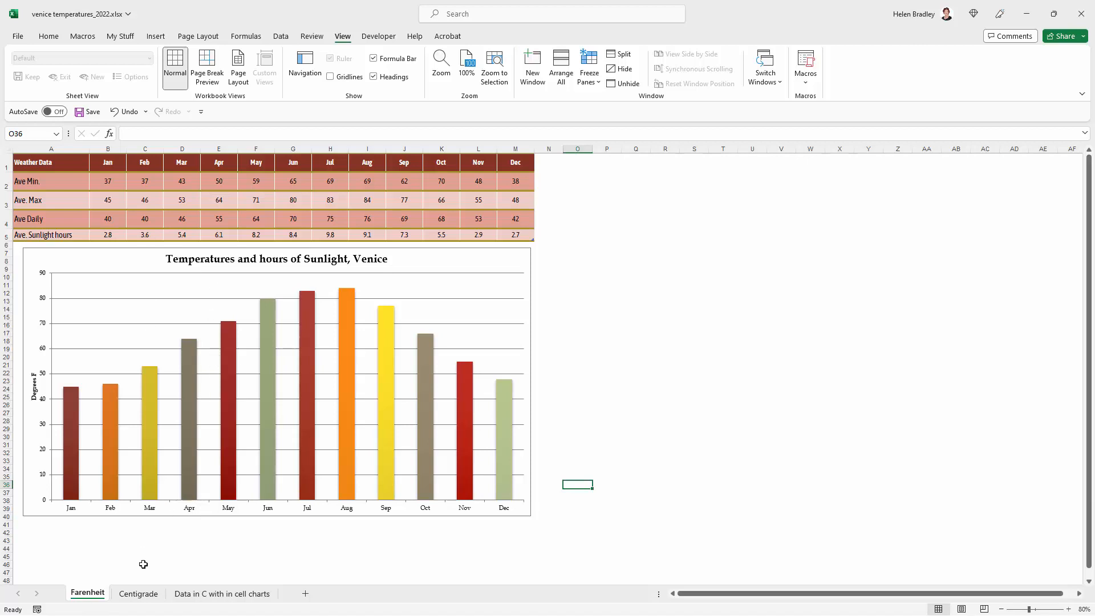
Group the Centigrade sheet with Farenheit and reapply the centre header to both by opening and closing it in Page Layout view.
ctrl+click(135, 595)
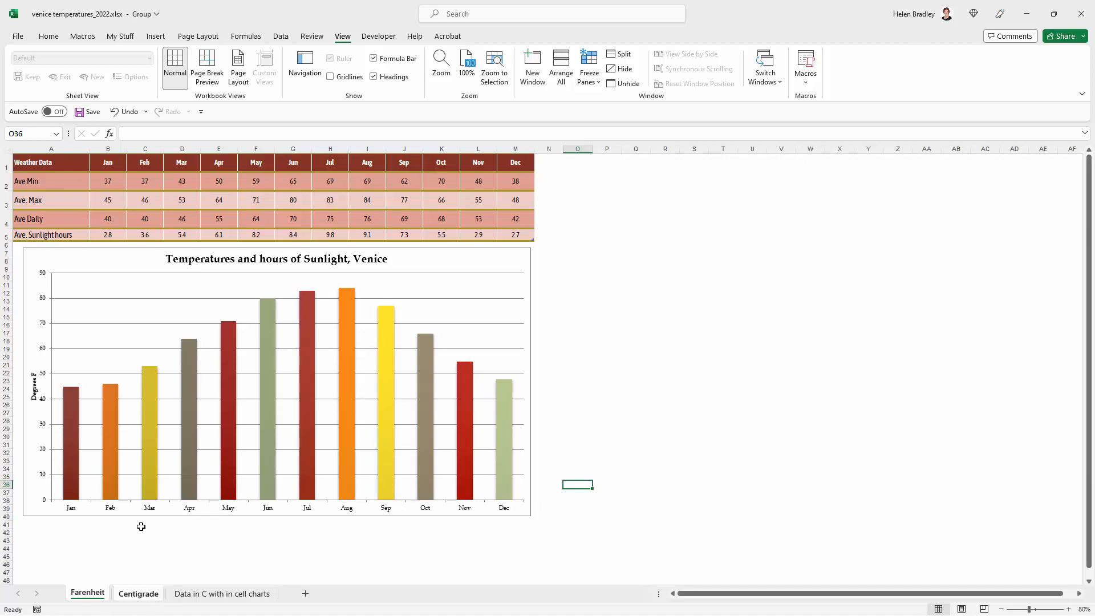
click(237, 69)
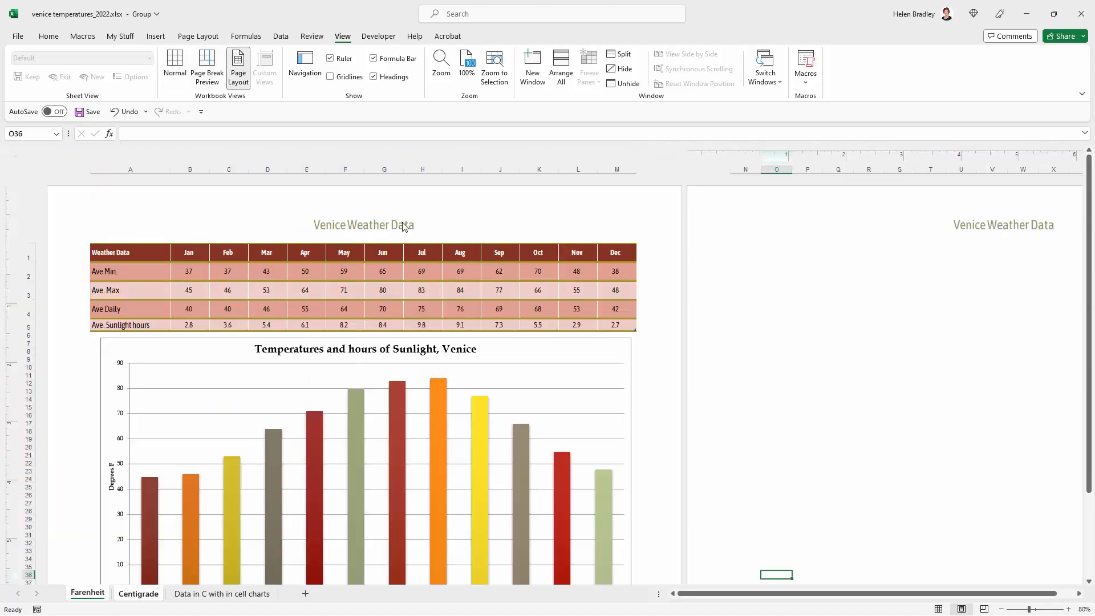
click(455, 229)
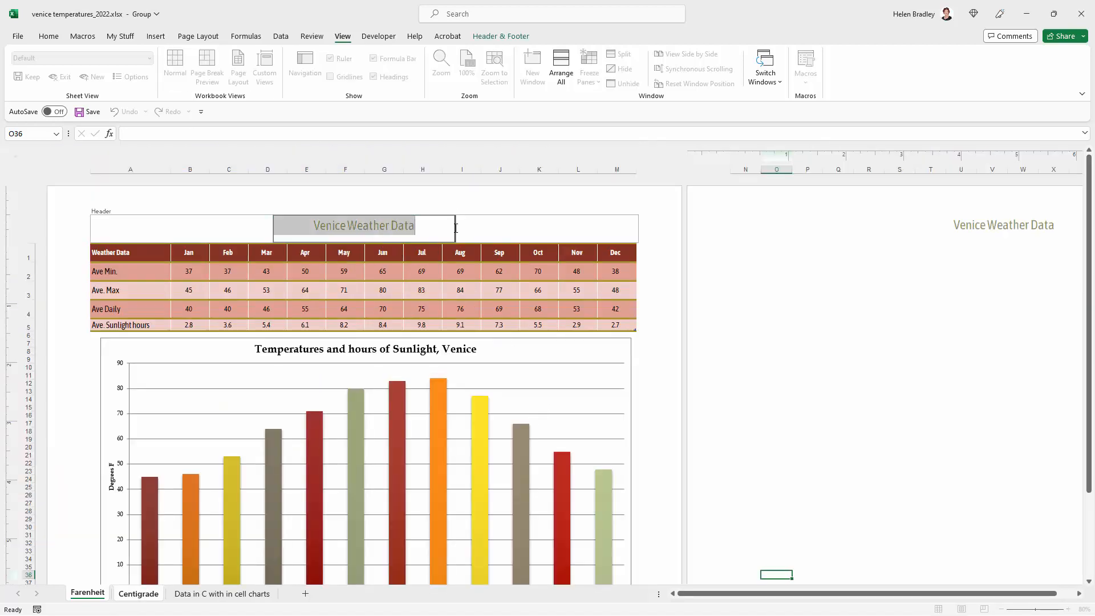
click(657, 292)
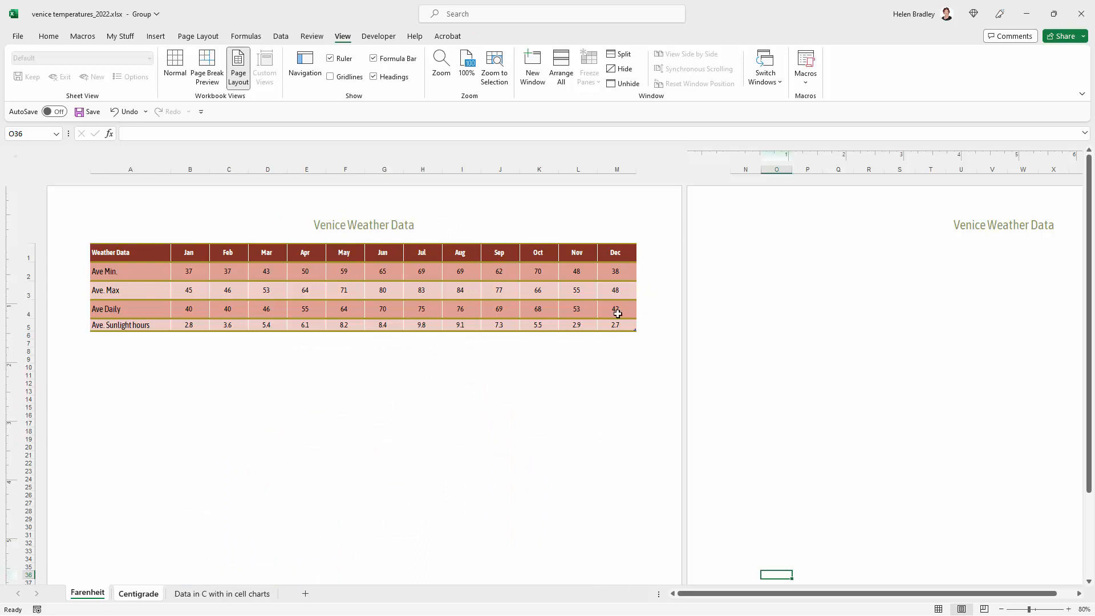
Return to Normal view and display the Centigrade sheet of the grouped sheets.
click(175, 68)
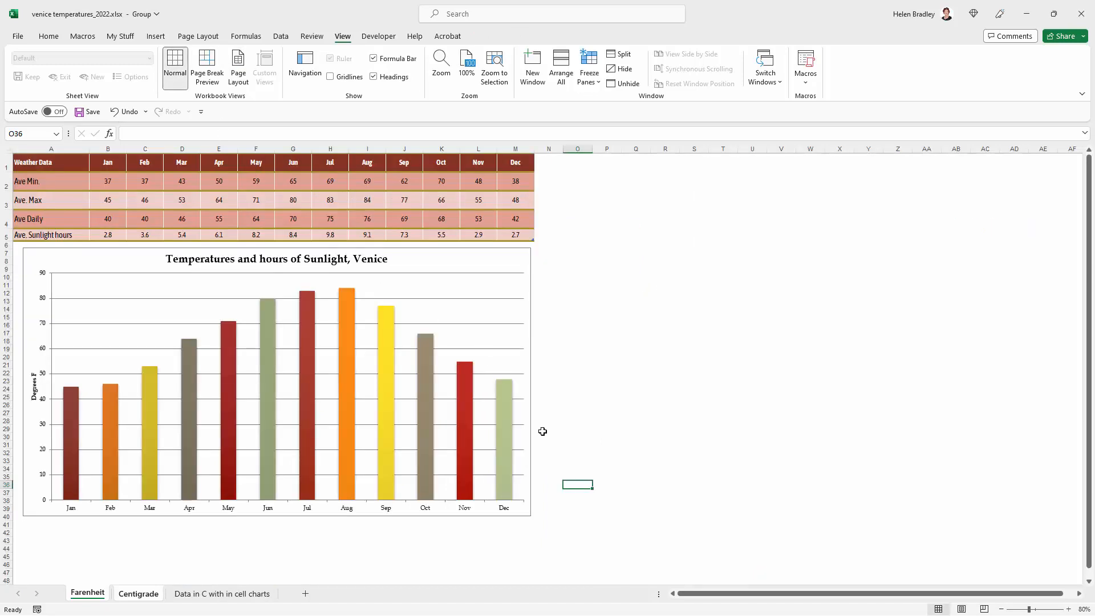
click(138, 593)
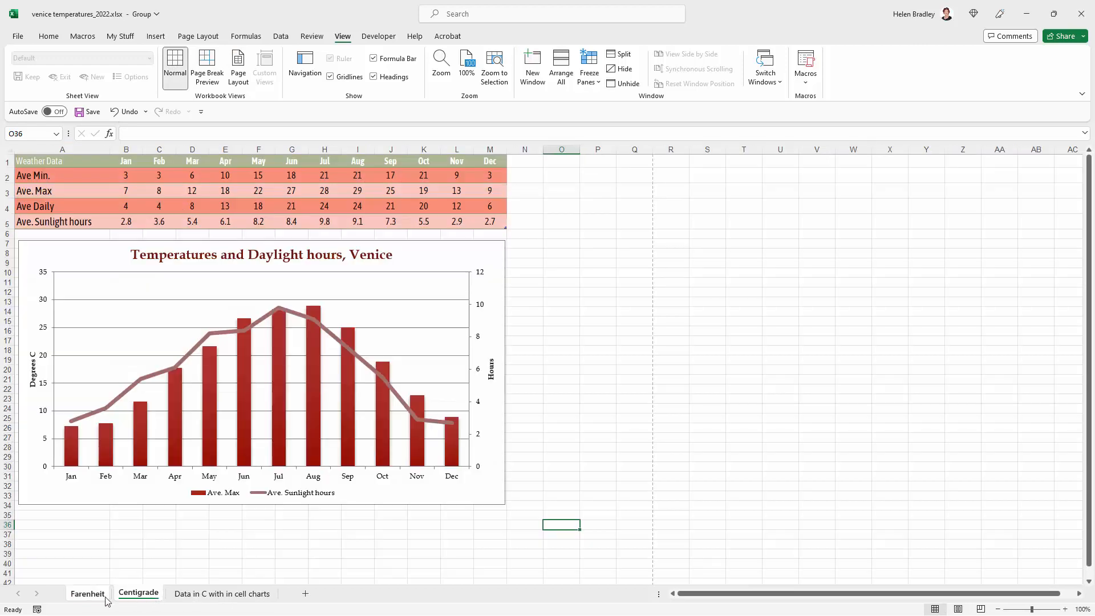
Display the Farenheit sheet, check the header and footer on both pages of the grouped sheets' print preview, and return to the worksheet.
click(92, 598)
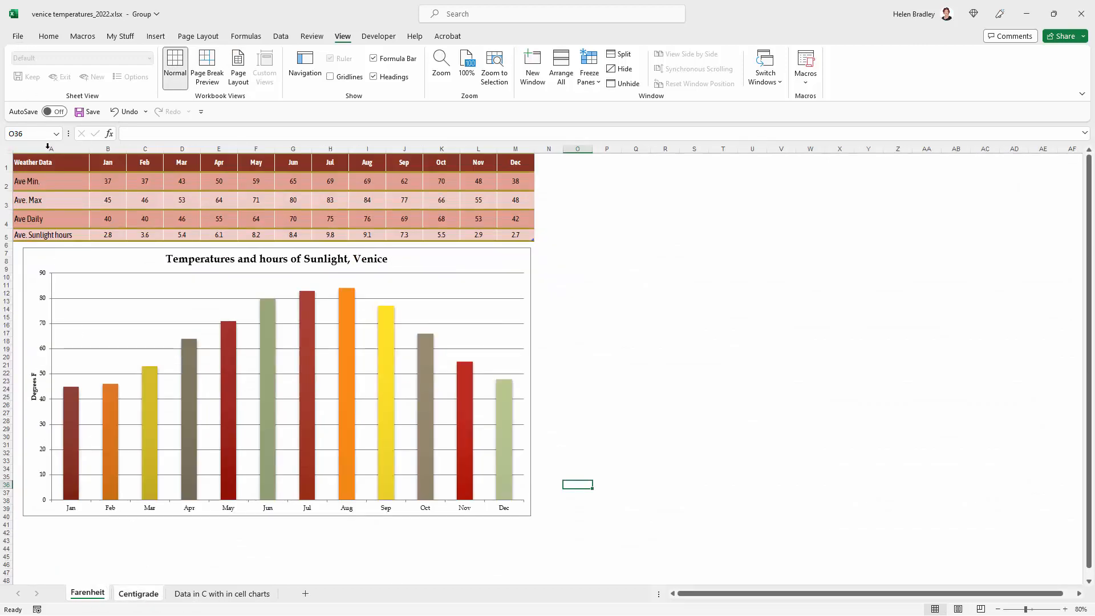
click(19, 37)
click(32, 243)
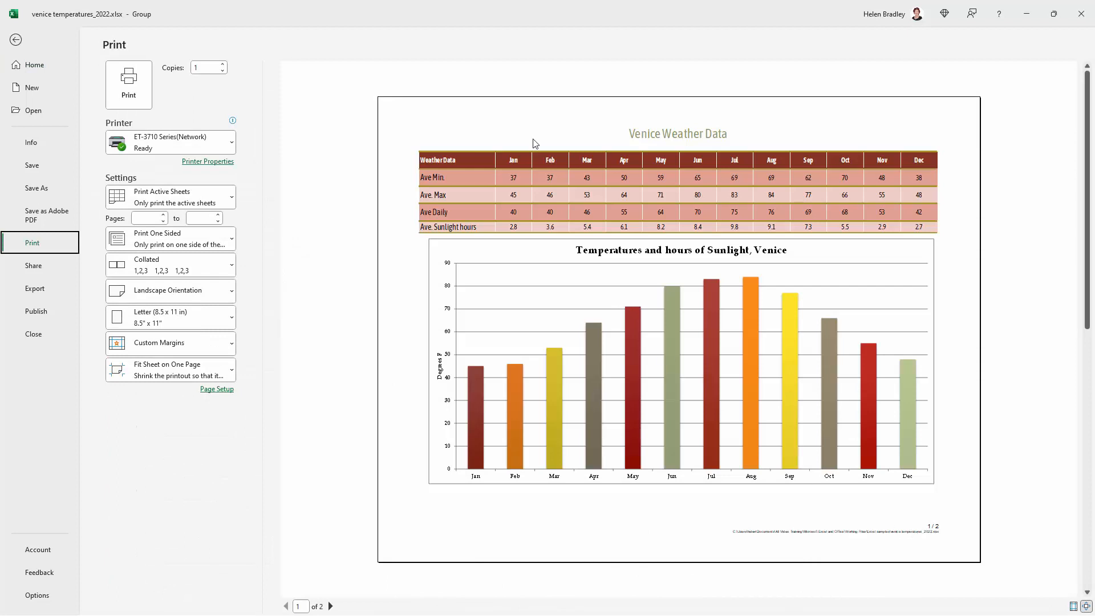
click(331, 606)
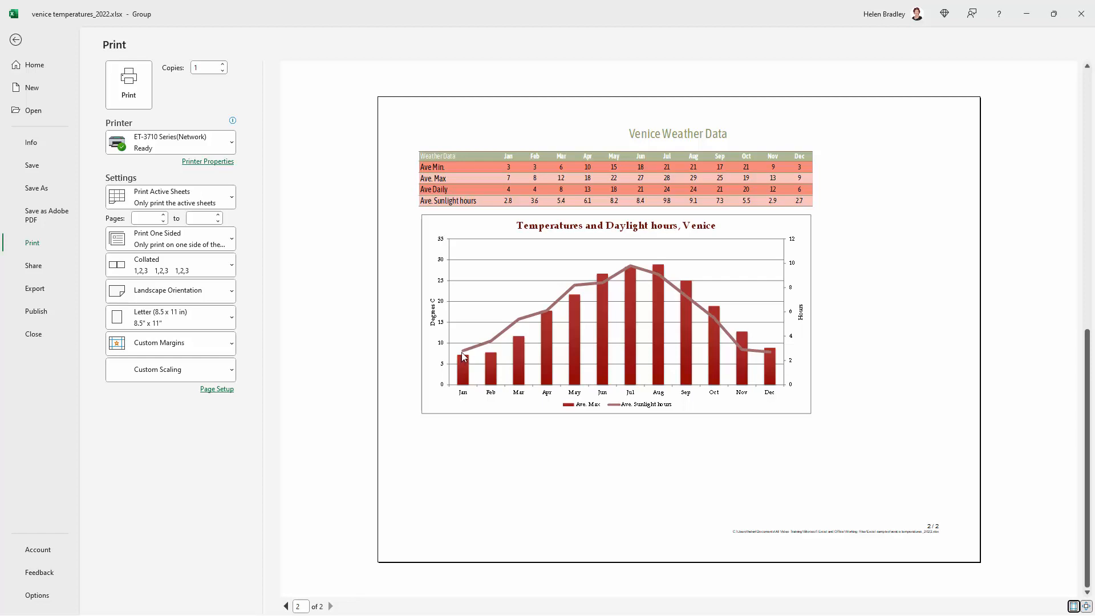
click(16, 40)
click(706, 262)
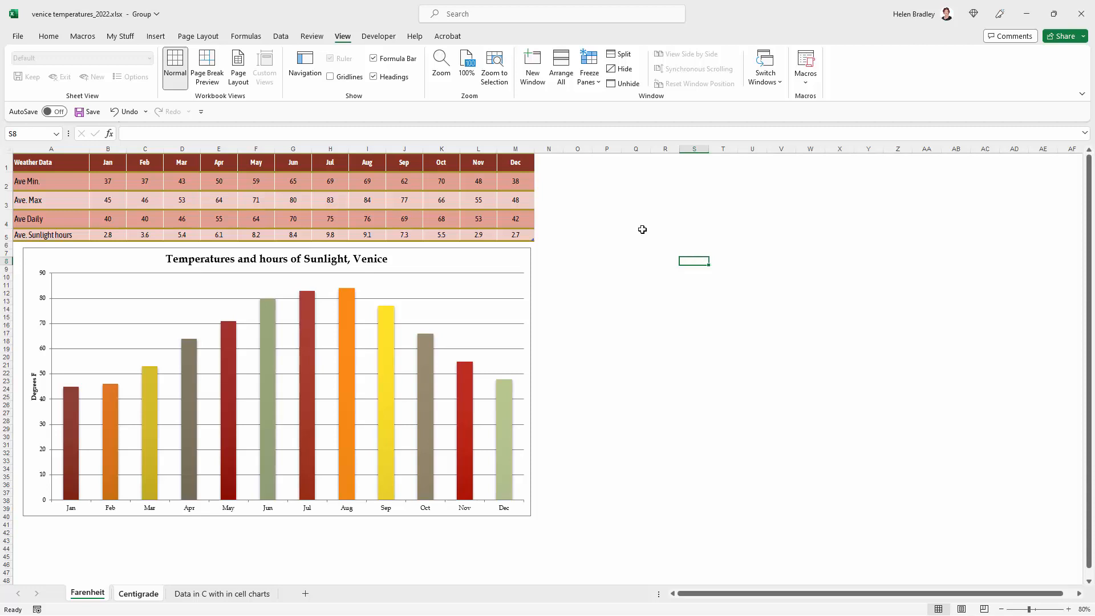
click(49, 37)
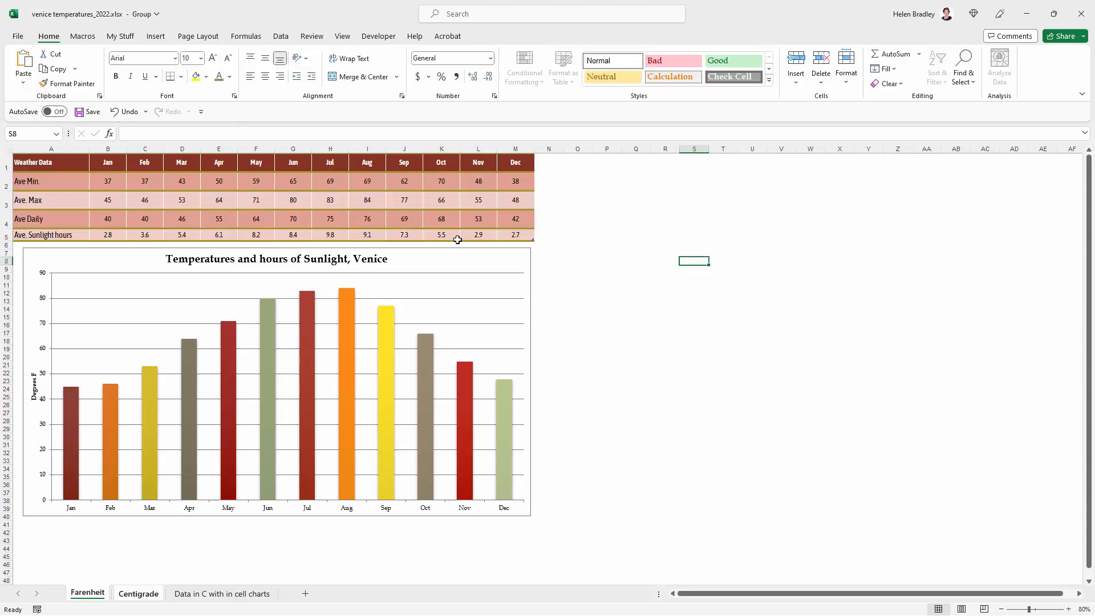
click(605, 331)
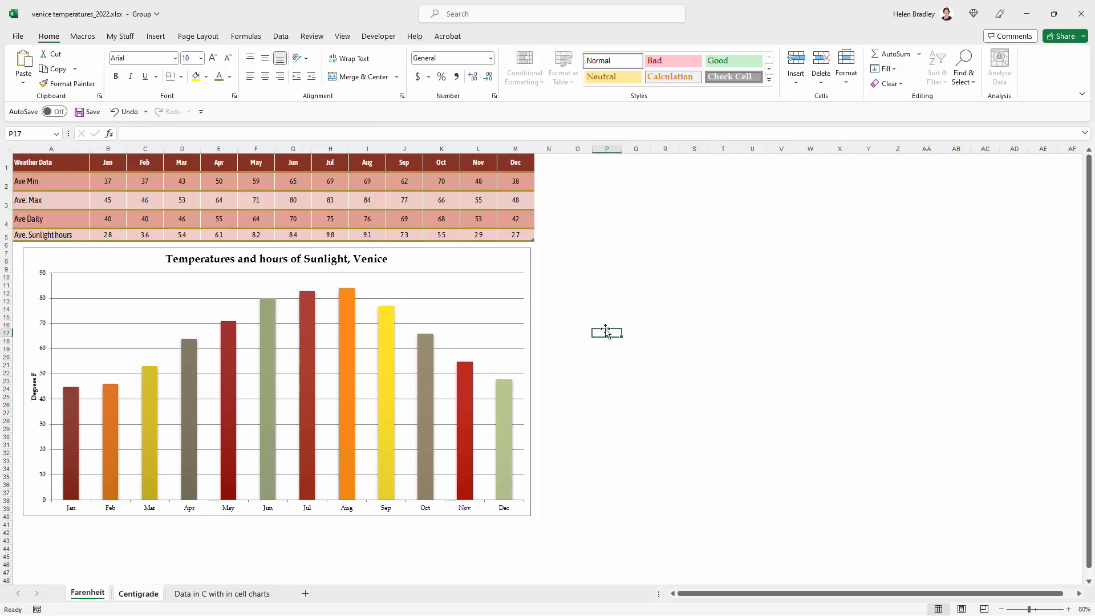